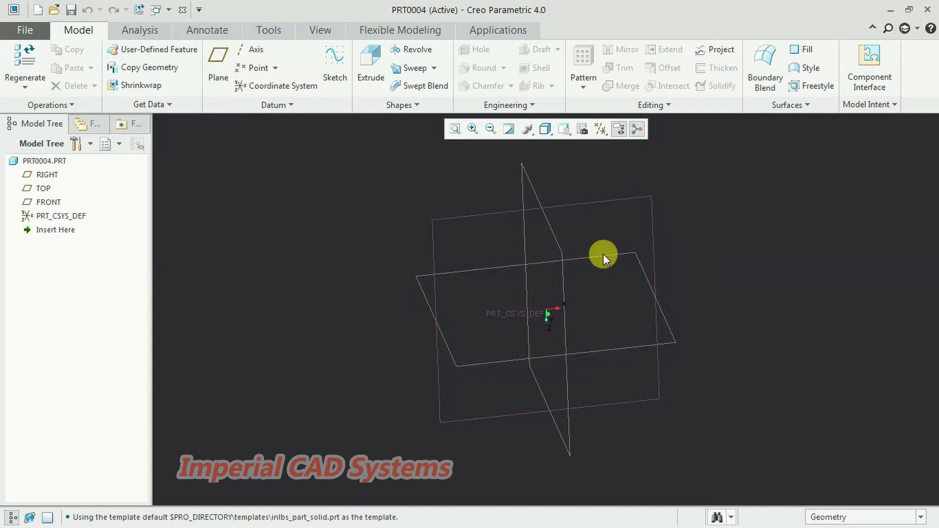
# - Start a sketch on the FRONT datum plane, using the RIGHT plane as the reference with Right orientation
pyautogui.click(335, 63)
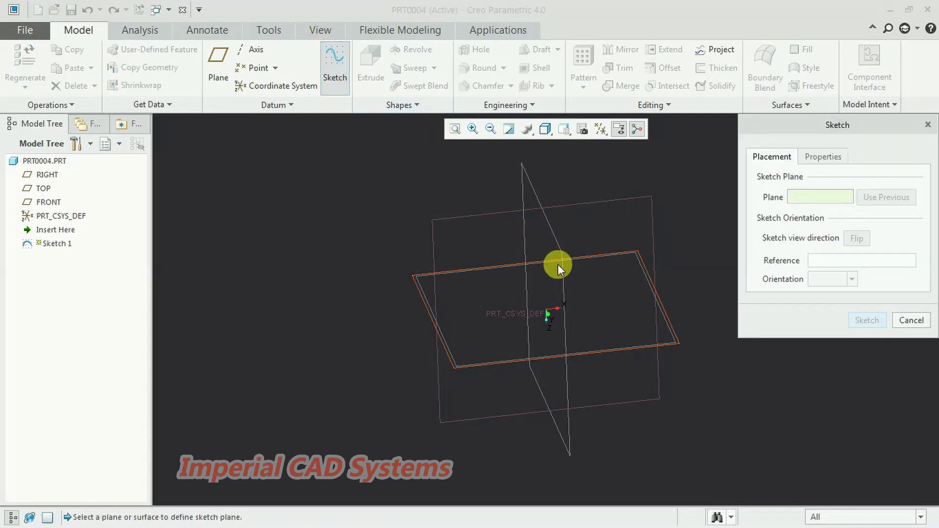
pyautogui.click(557, 264)
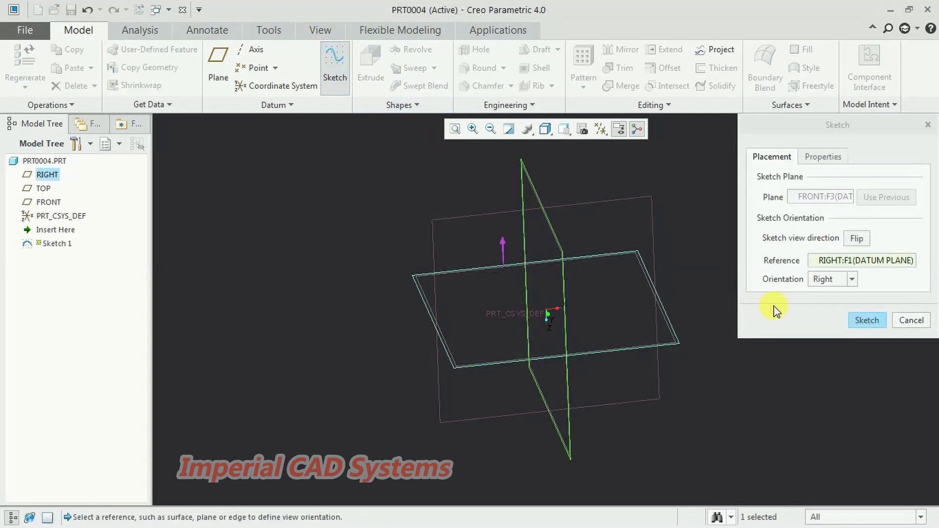
pyautogui.click(867, 320)
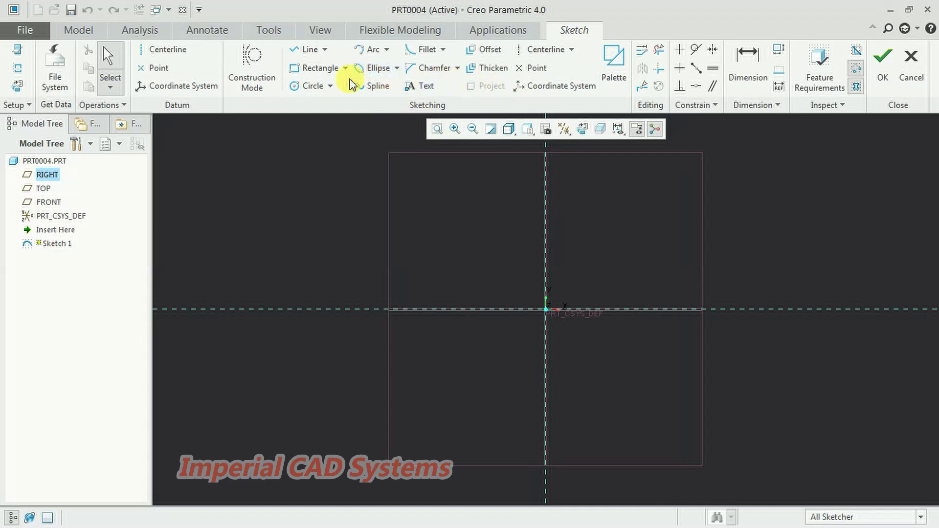
# - Sketch a single horizontal line above the horizontal reference, crossing the vertical reference, and finish the sketch
pyautogui.click(308, 49)
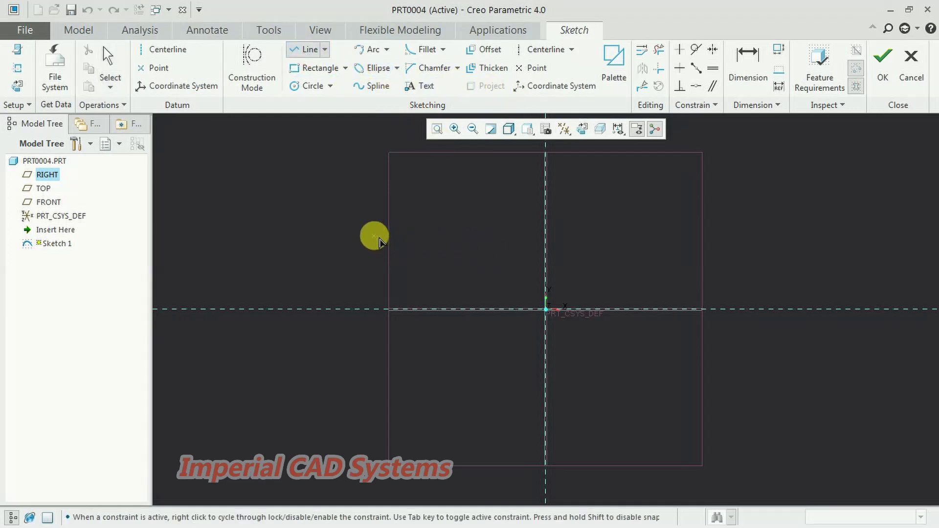
pyautogui.click(370, 233)
pyautogui.click(606, 242)
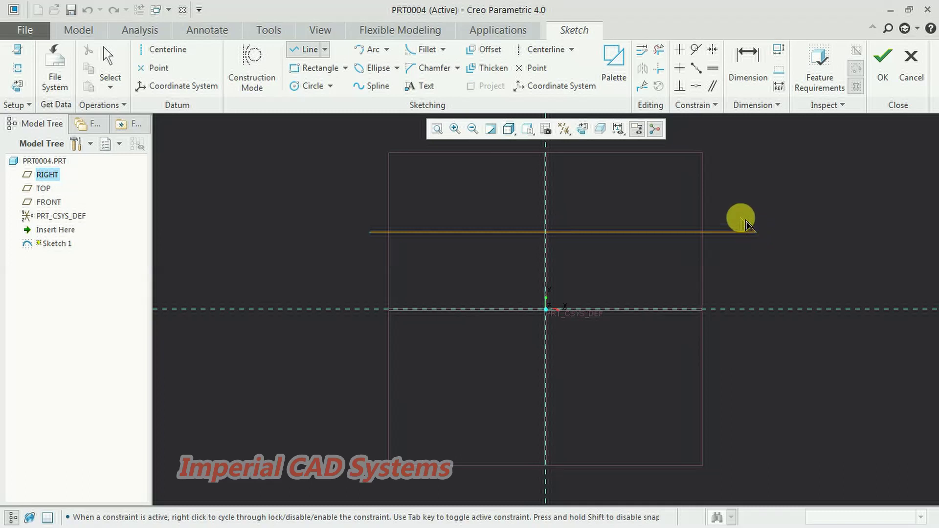
pyautogui.click(745, 220)
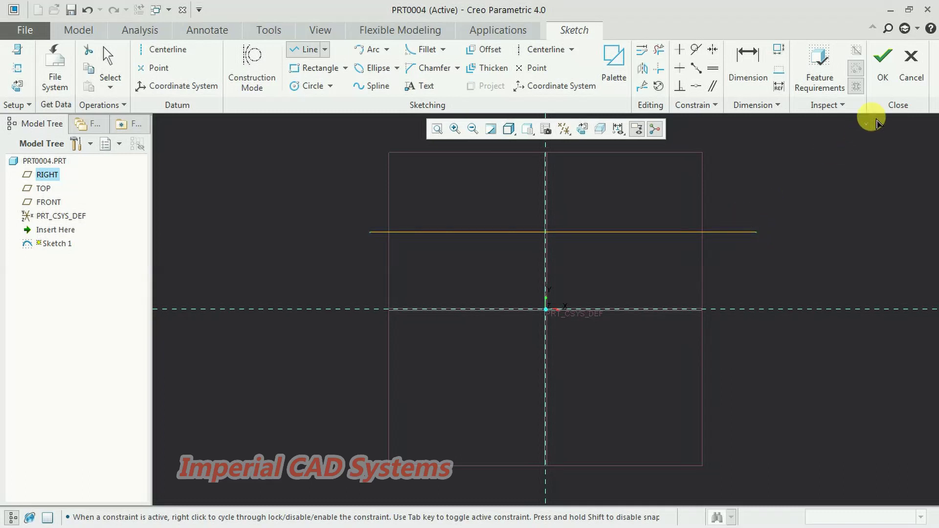
pyautogui.click(888, 73)
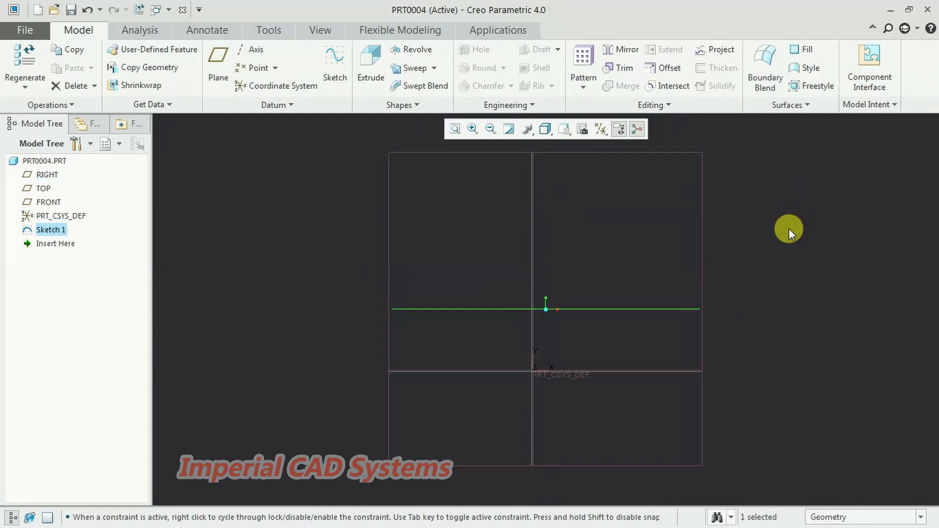
# - Start a solid Swept Blend with the sketched horizontal line as its origin trajectory
pyautogui.moveTo(823, 245)
pyautogui.mouseDown(button='middle')
pyautogui.moveTo(821, 320)
pyautogui.moveTo(768, 254)
pyautogui.moveTo(787, 384)
pyautogui.moveTo(807, 228)
pyautogui.moveTo(840, 269)
pyautogui.mouseUp(button='middle')
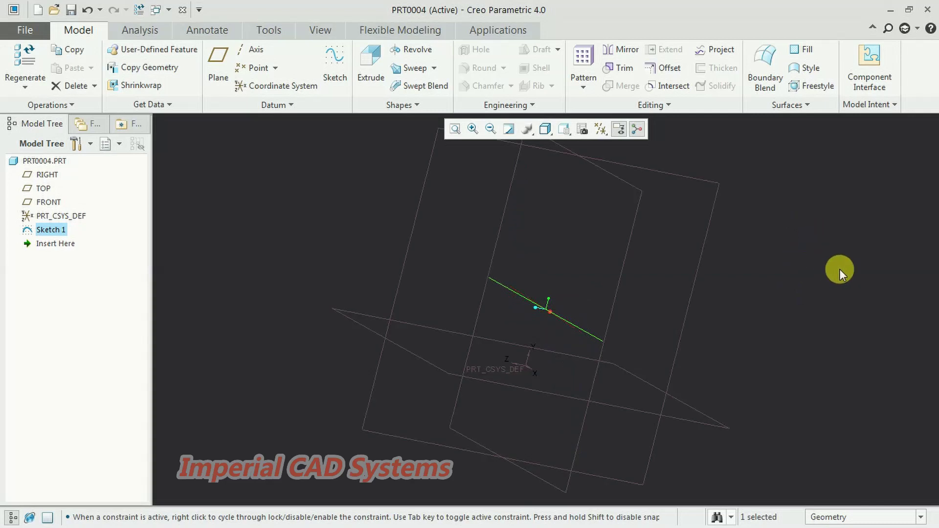
pyautogui.moveTo(728, 363)
pyautogui.mouseDown(button='middle')
pyautogui.moveTo(758, 323)
pyautogui.moveTo(805, 323)
pyautogui.moveTo(777, 302)
pyautogui.mouseUp(button='middle')
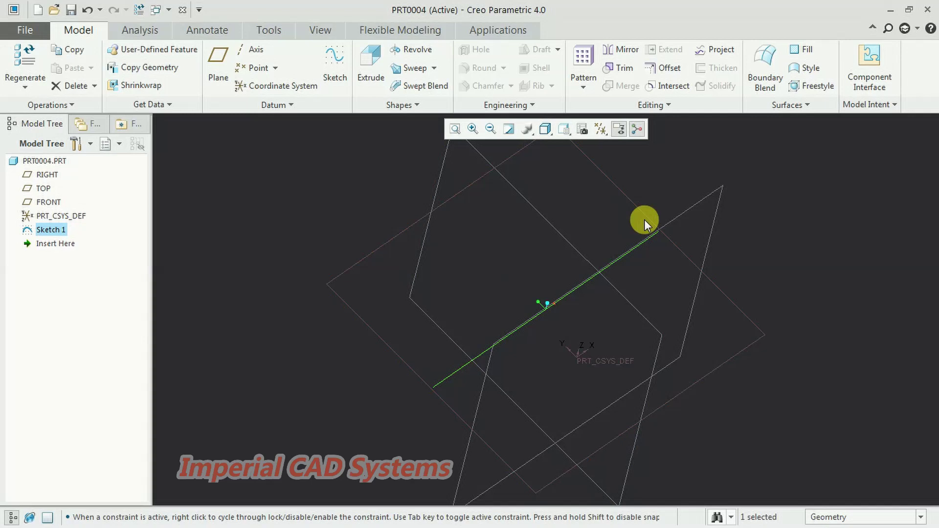
pyautogui.moveTo(632, 357); pyautogui.dragTo(606, 318, button='middle')
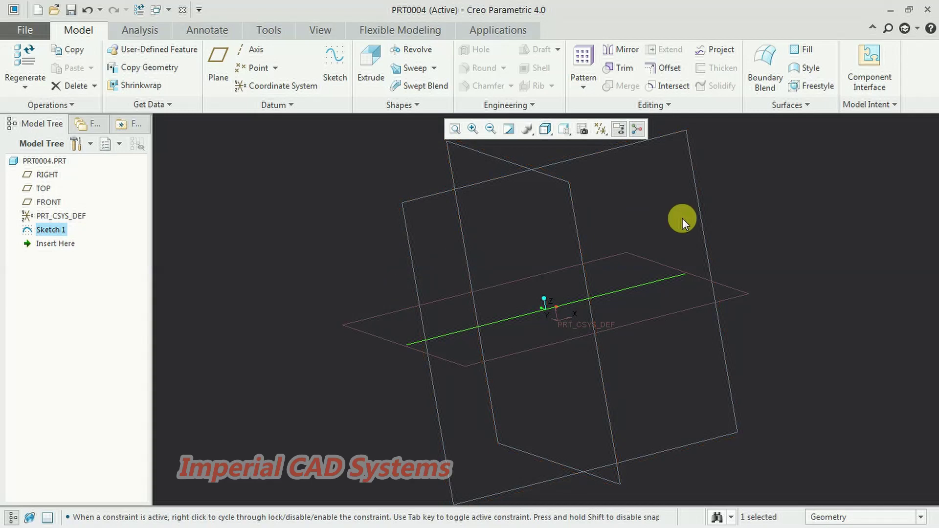
pyautogui.click(523, 313)
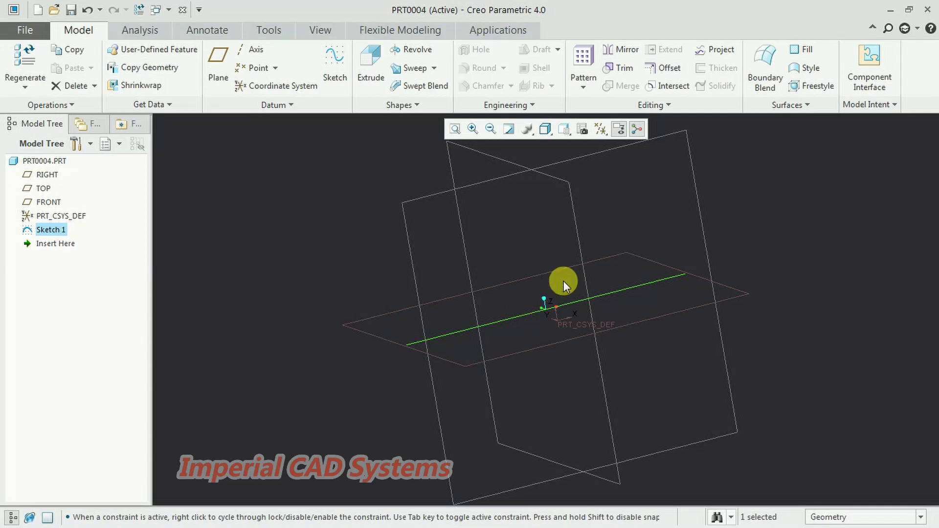
pyautogui.click(425, 88)
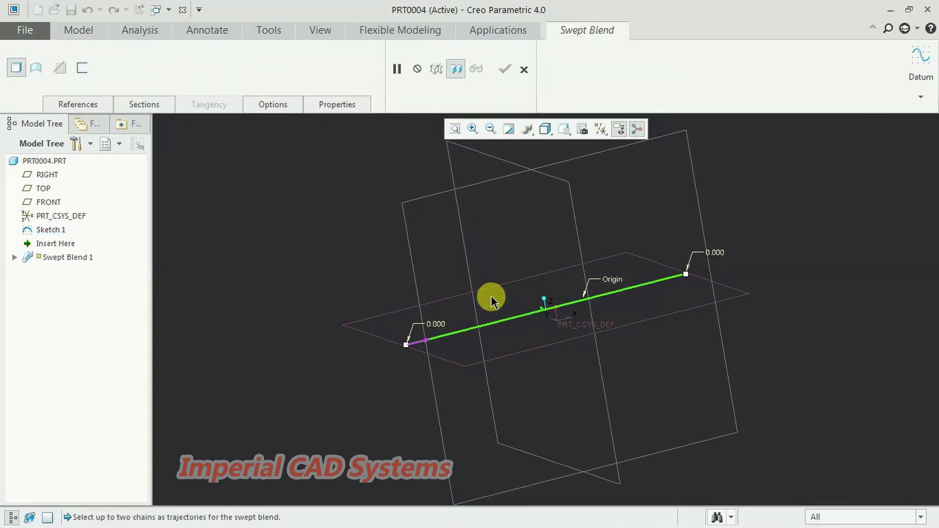
# - Open the sketch for Section 1 at the start of the trajectory, keeping the sketched sections option
pyautogui.moveTo(430, 268)
pyautogui.mouseDown(button='middle')
pyautogui.moveTo(399, 260)
pyautogui.moveTo(399, 277)
pyautogui.moveTo(416, 268)
pyautogui.mouseUp(button='middle')
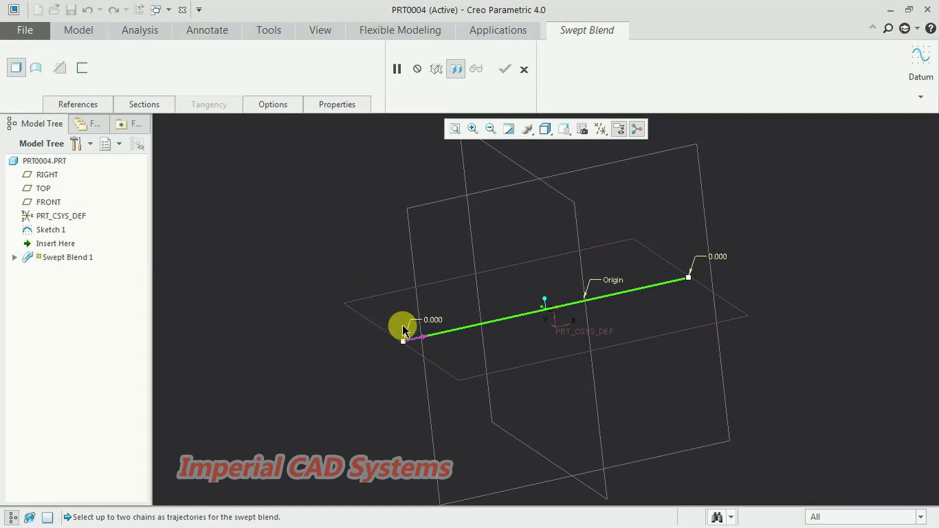
pyautogui.click(143, 105)
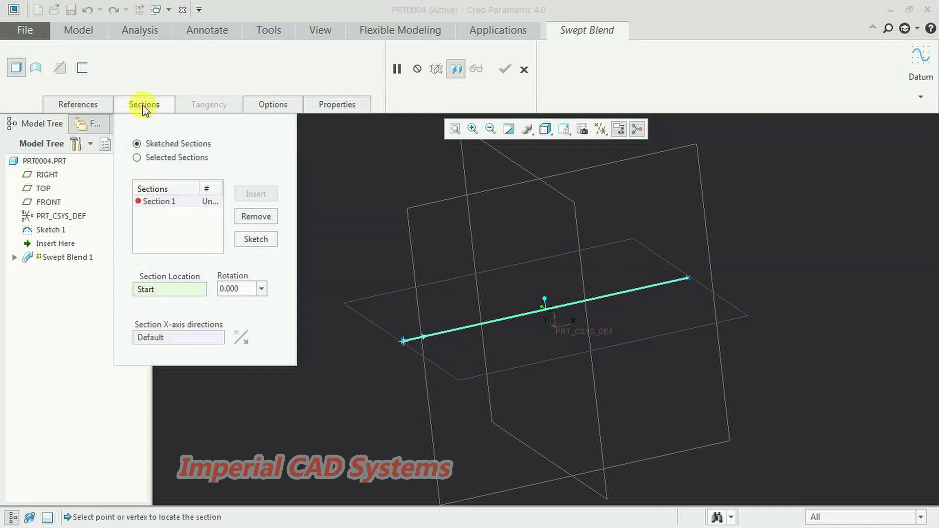
pyautogui.click(175, 205)
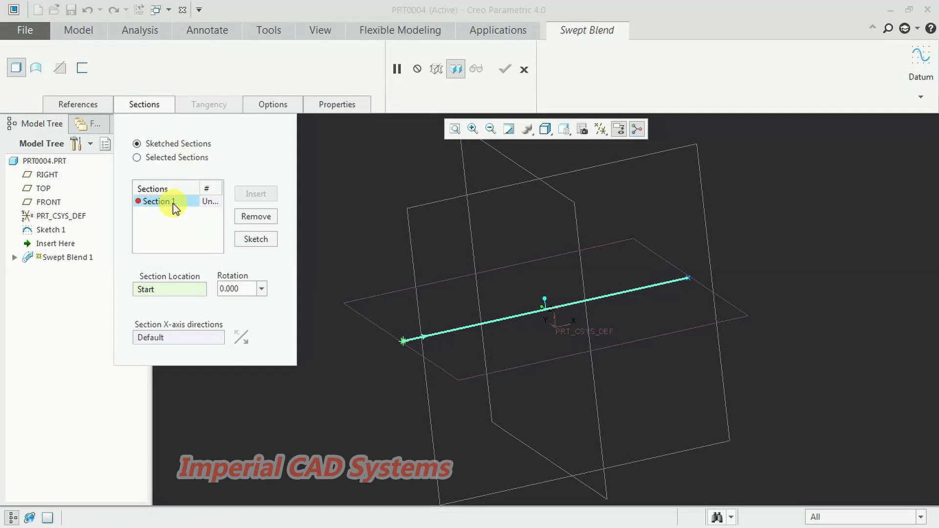
pyautogui.click(253, 242)
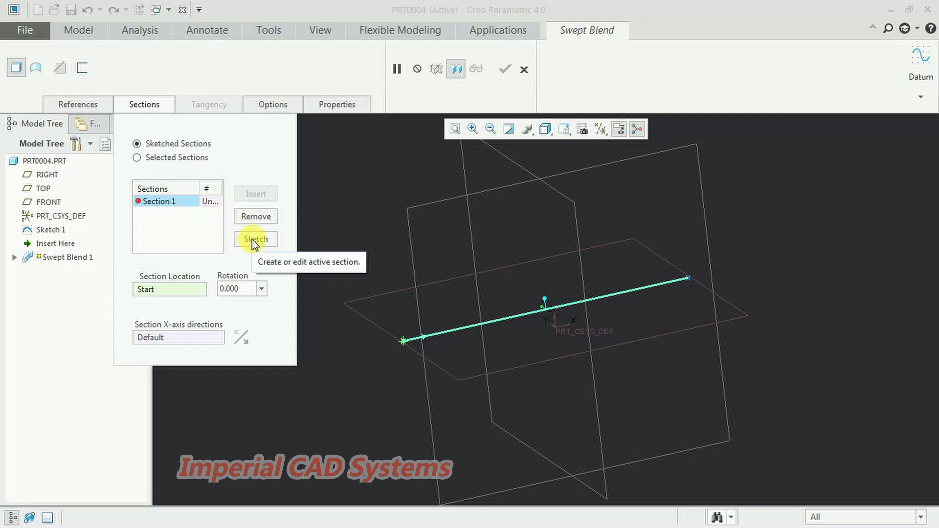
pyautogui.click(253, 242)
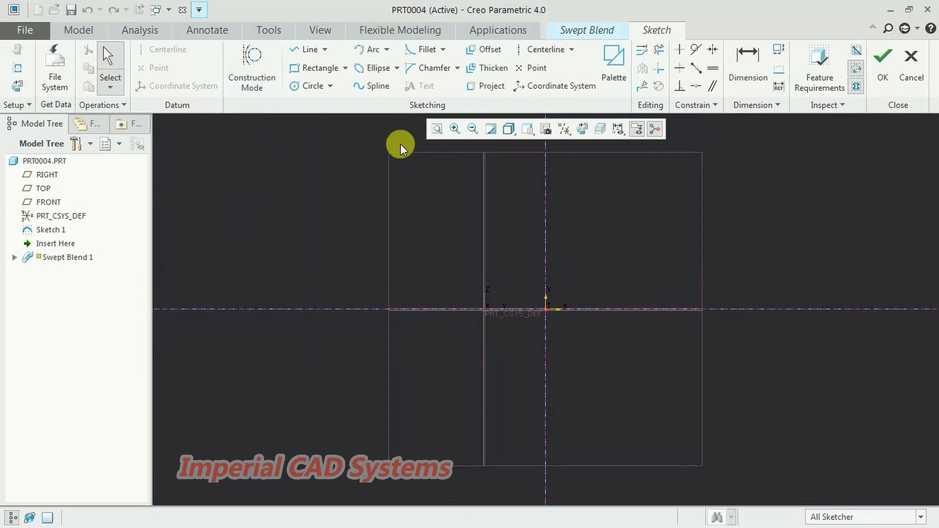
# - Sketch a rectangle about 270 wide and 193 high around the trajectory's start point, symmetric about the horizontal reference, and finish Section 1
pyautogui.click(313, 68)
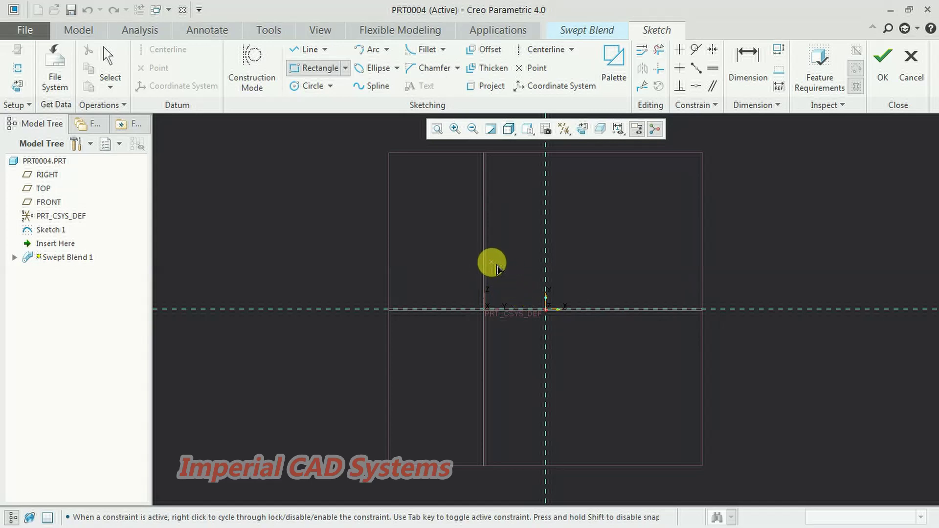
pyautogui.click(491, 262)
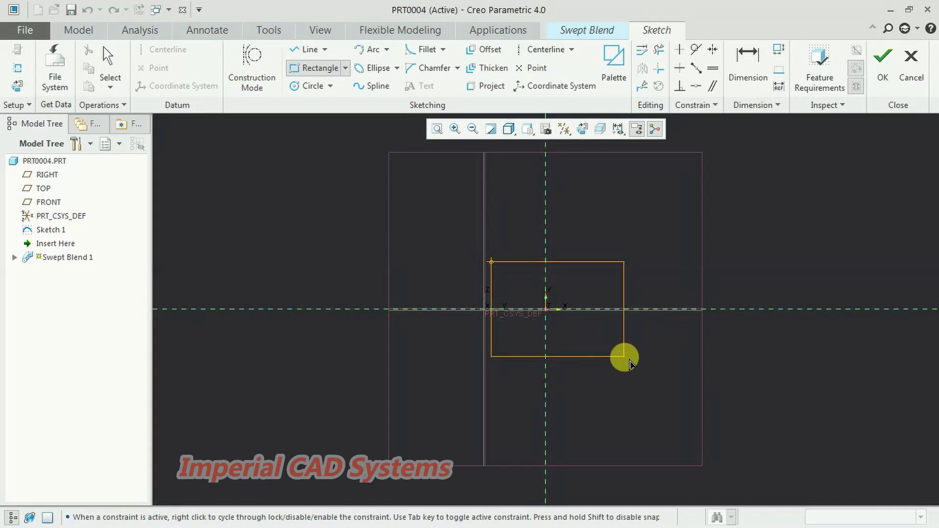
pyautogui.click(629, 361)
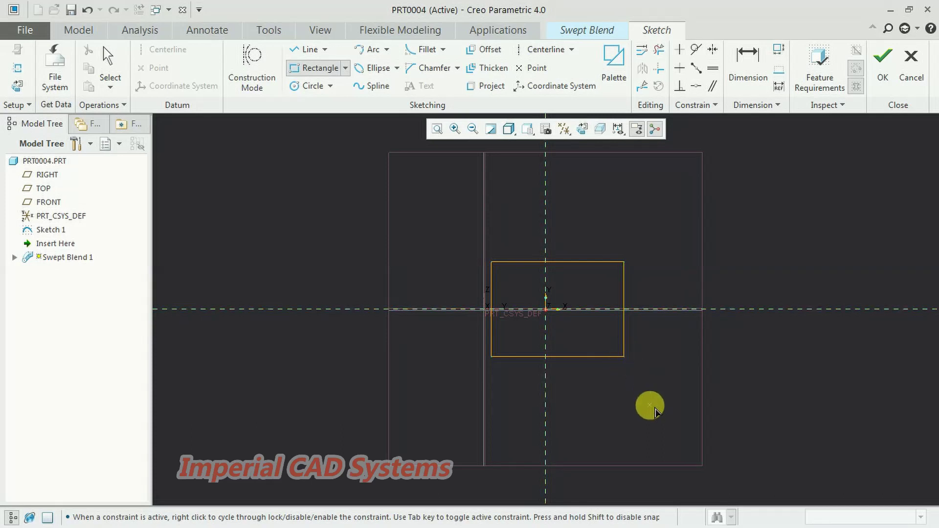
pyautogui.middleClick(649, 400)
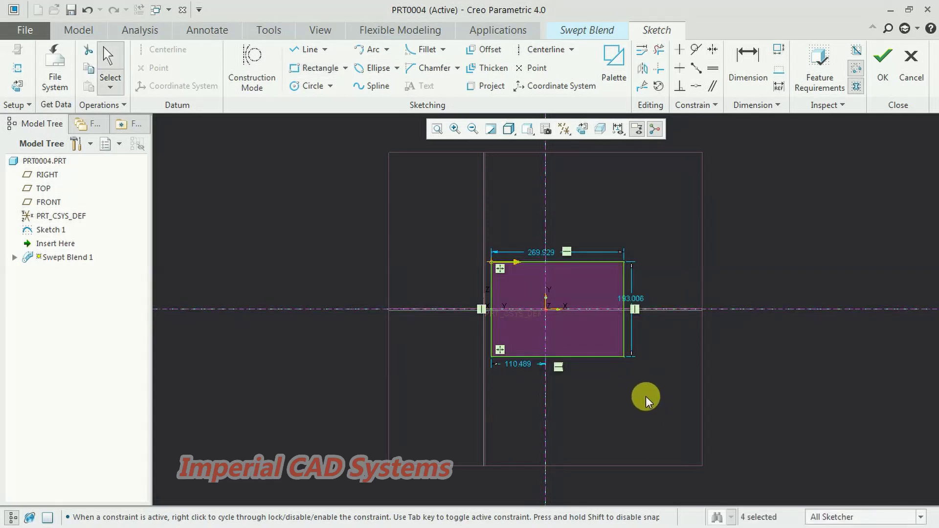
pyautogui.click(884, 78)
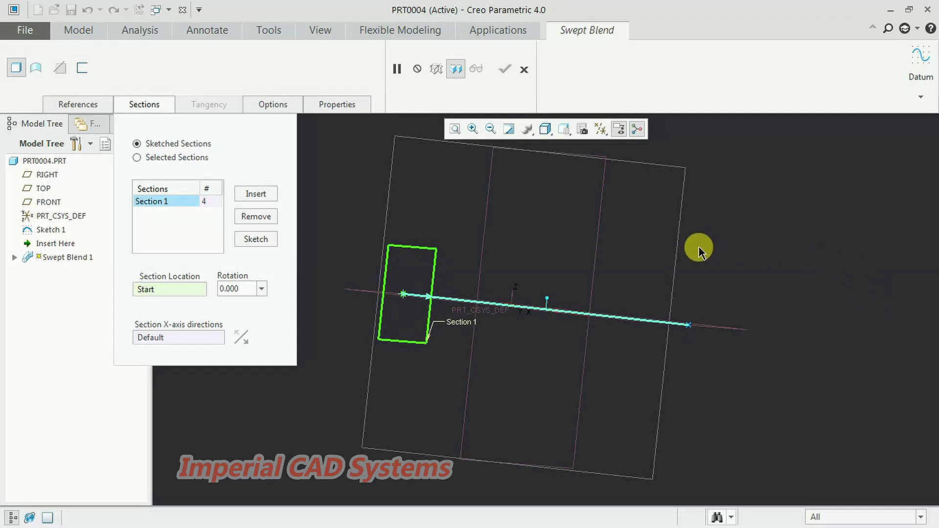
# - Insert Section 2 at the end of the trajectory and open its sketch
pyautogui.hotkey('ctrl', 'd')
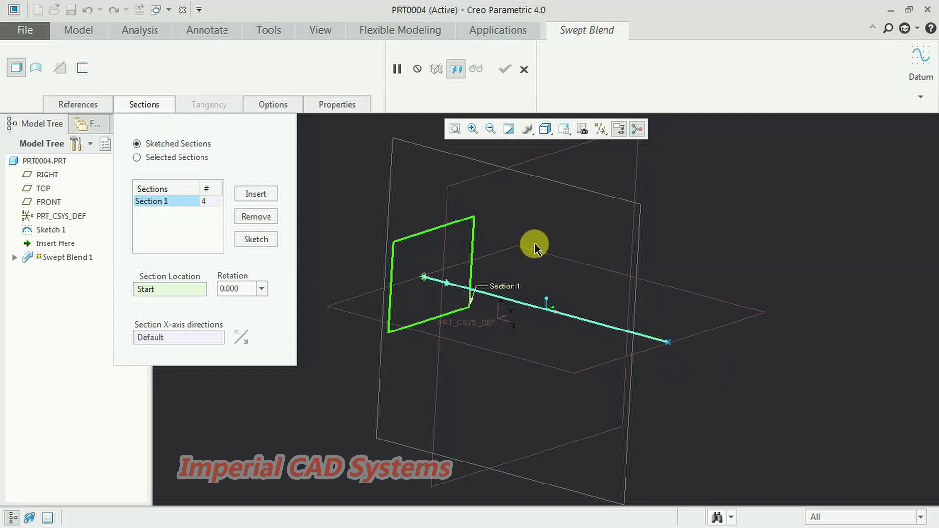
pyautogui.click(255, 195)
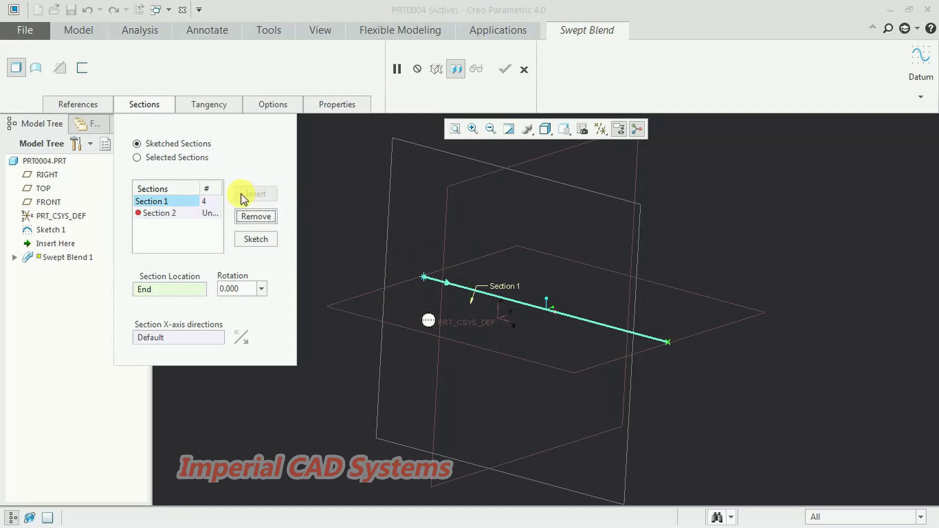
pyautogui.click(160, 214)
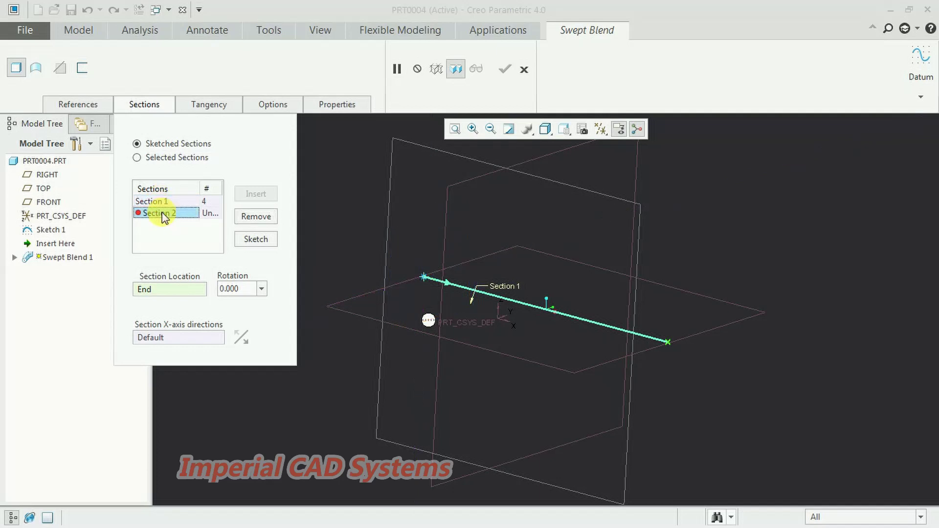
pyautogui.click(255, 239)
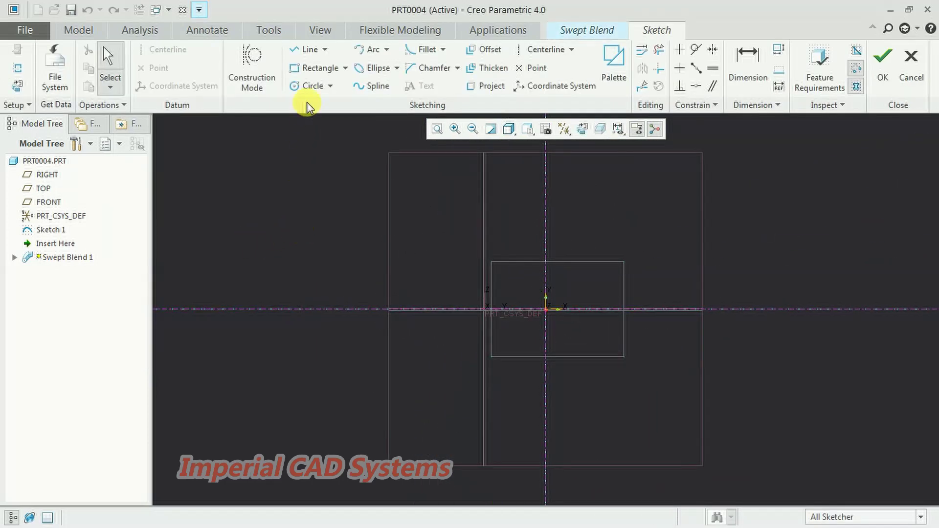
# - Sketch a smaller rectangle about 127 wide and 101 high inside the first section's outline, starting from its lower-right corner, and finish Section 2
pyautogui.click(313, 70)
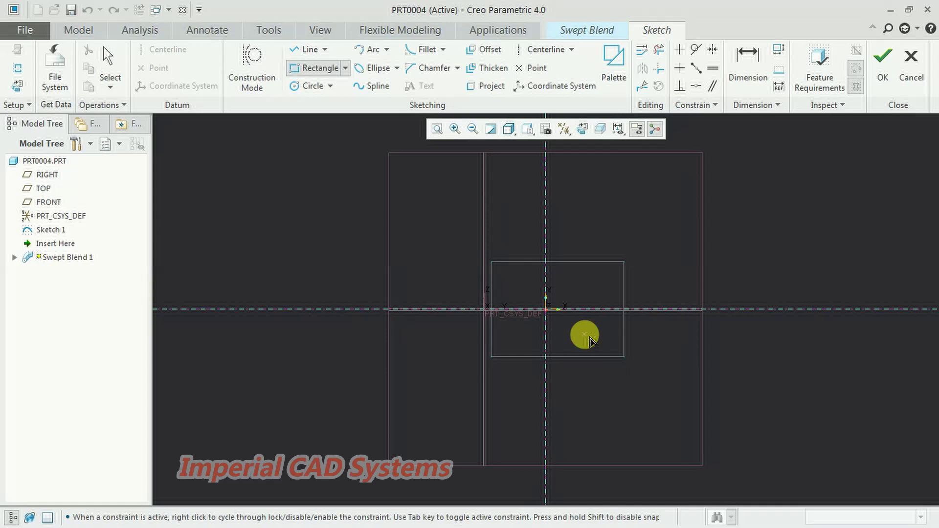
pyautogui.click(585, 335)
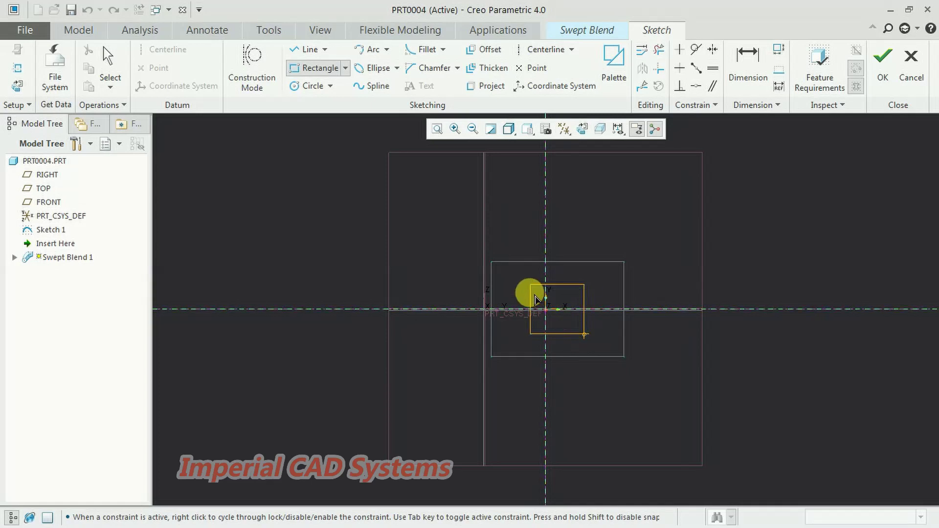
pyautogui.click(521, 285)
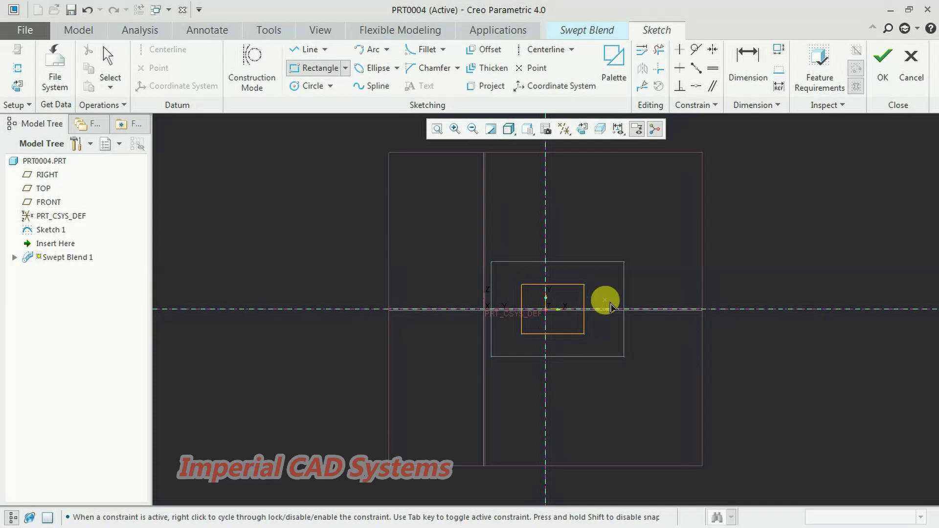
pyautogui.middleClick(605, 303)
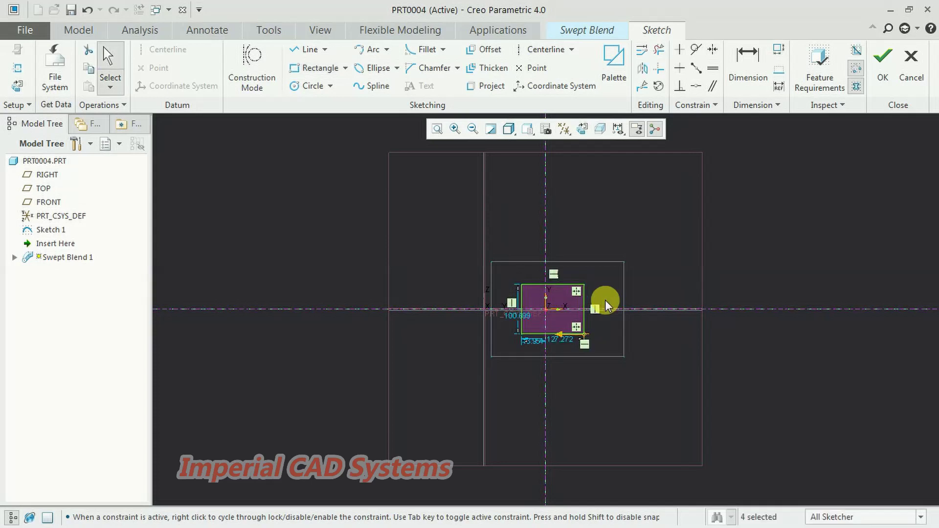
pyautogui.click(881, 75)
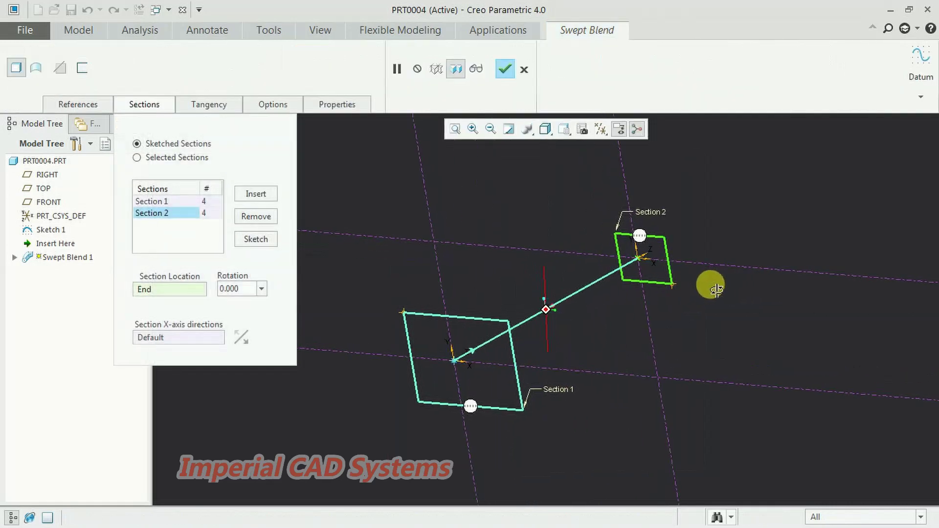
# - Reopen the sketch of Section 2 at the end of the trajectory for editing
pyautogui.moveTo(732, 312); pyautogui.dragTo(733, 313, button='middle')
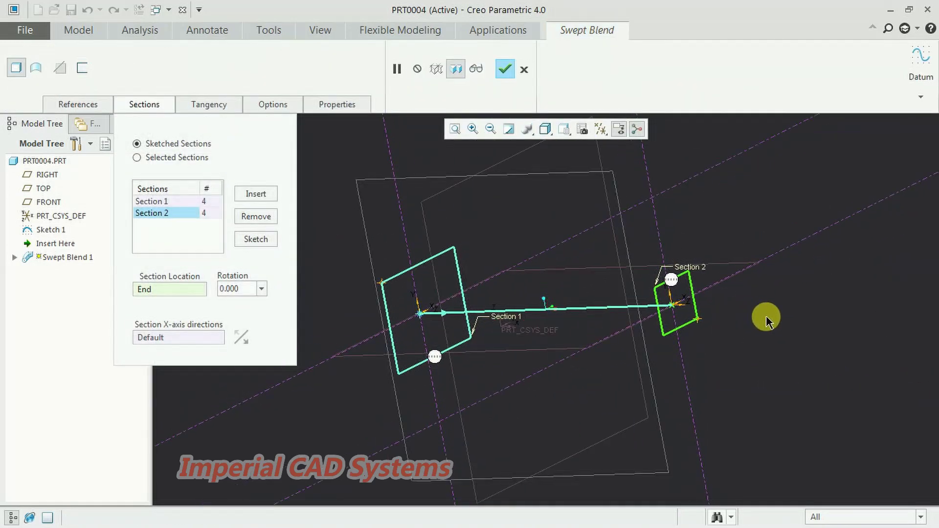
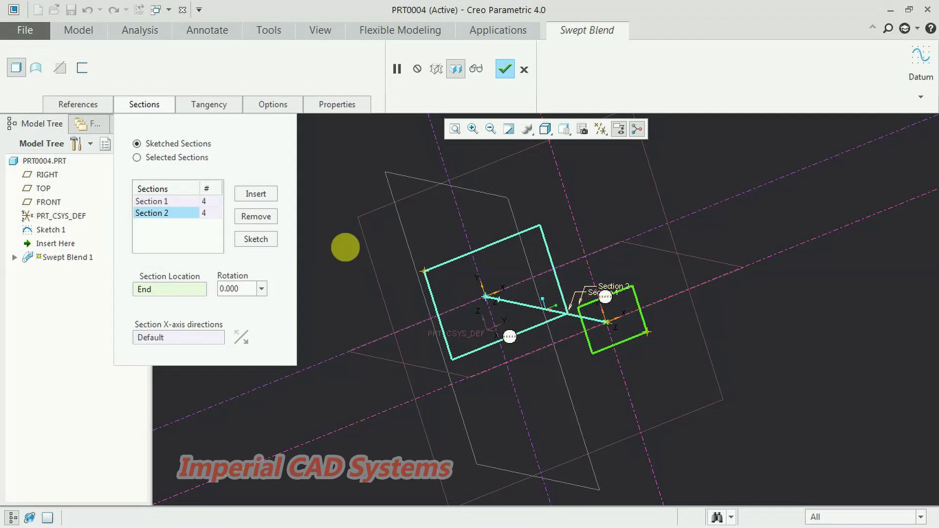
pyautogui.click(189, 212)
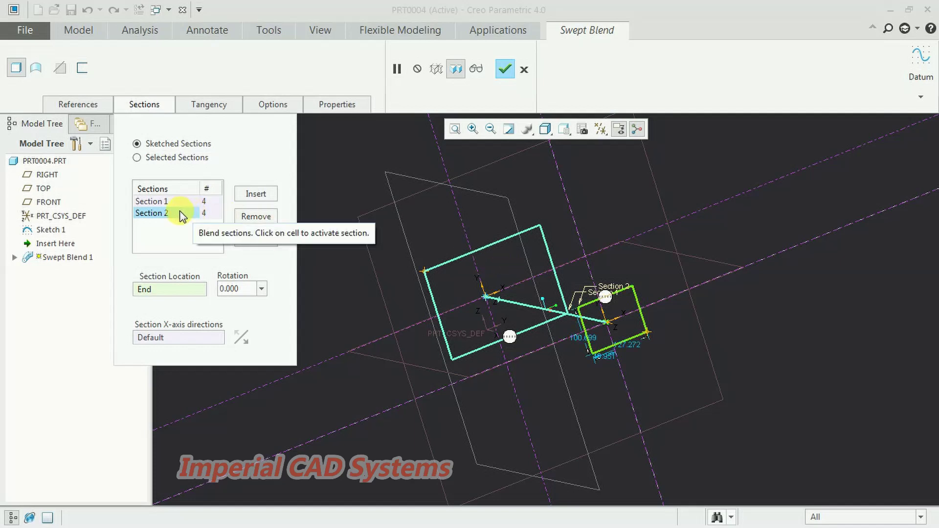
pyautogui.click(182, 215)
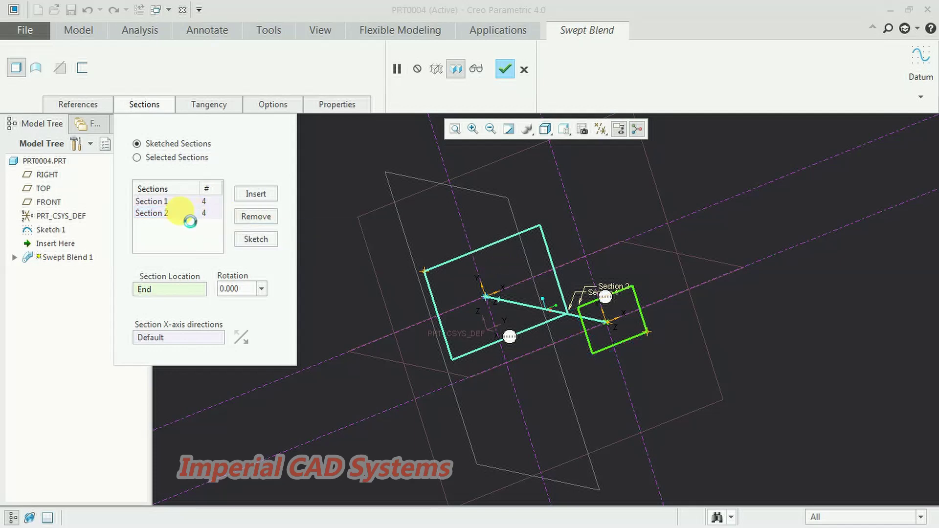
pyautogui.click(248, 240)
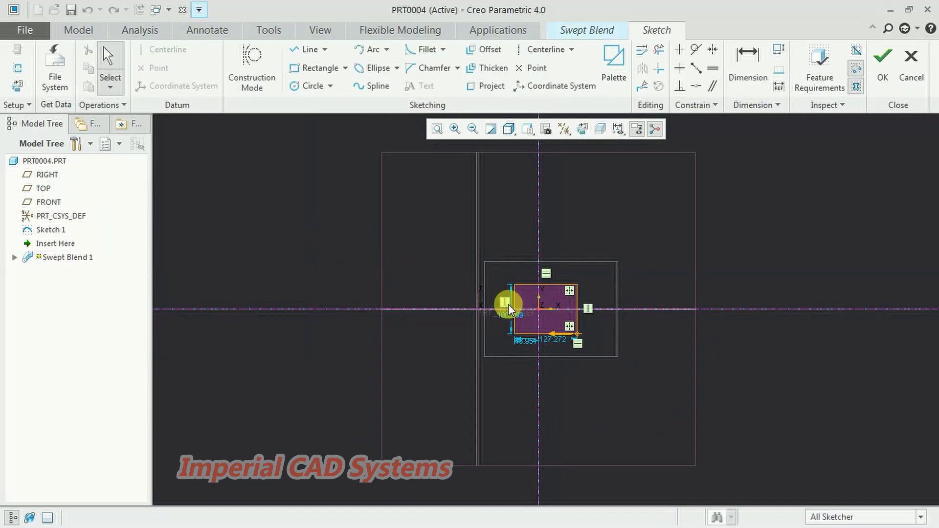
pyautogui.scroll(3, 549, 306)
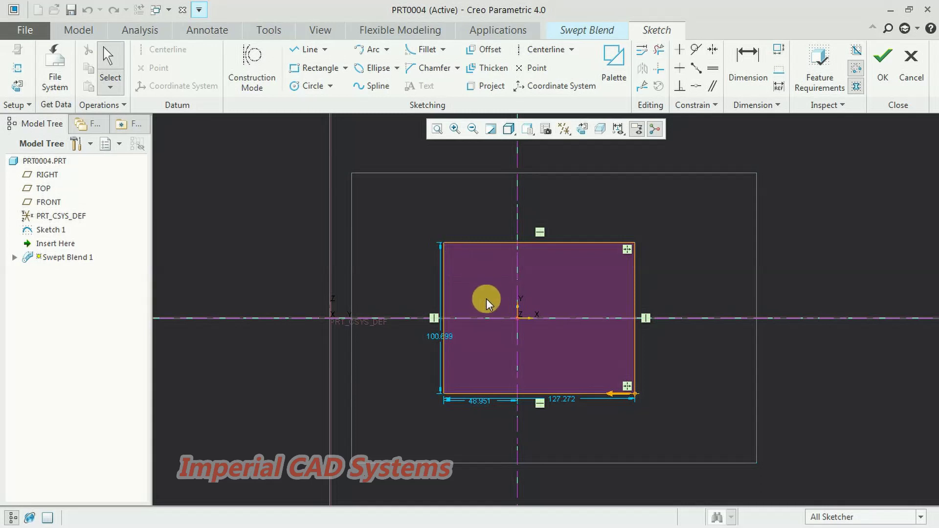
# - Set the start point of Section 2 to the rectangle's upper-left corner and finish the sketch
pyautogui.click(444, 242)
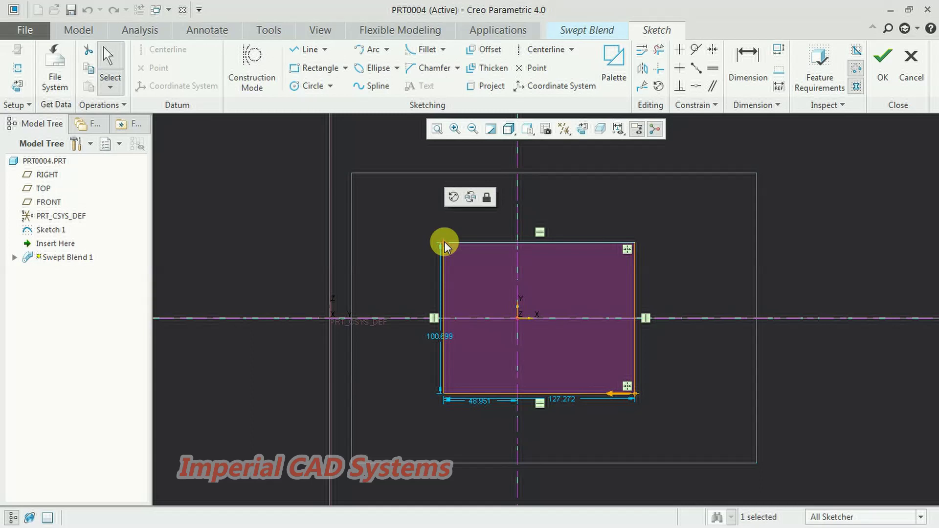
pyautogui.rightClick(445, 243)
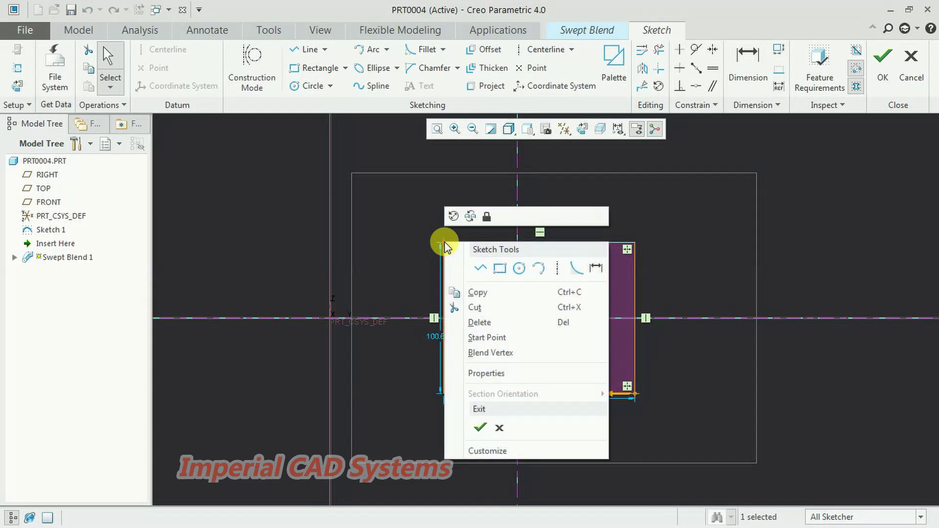
pyautogui.click(487, 337)
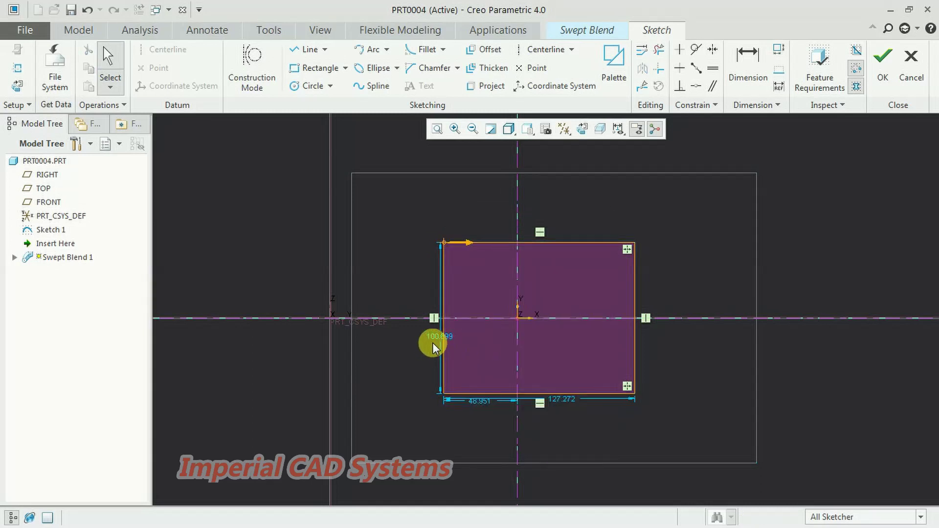
pyautogui.click(885, 84)
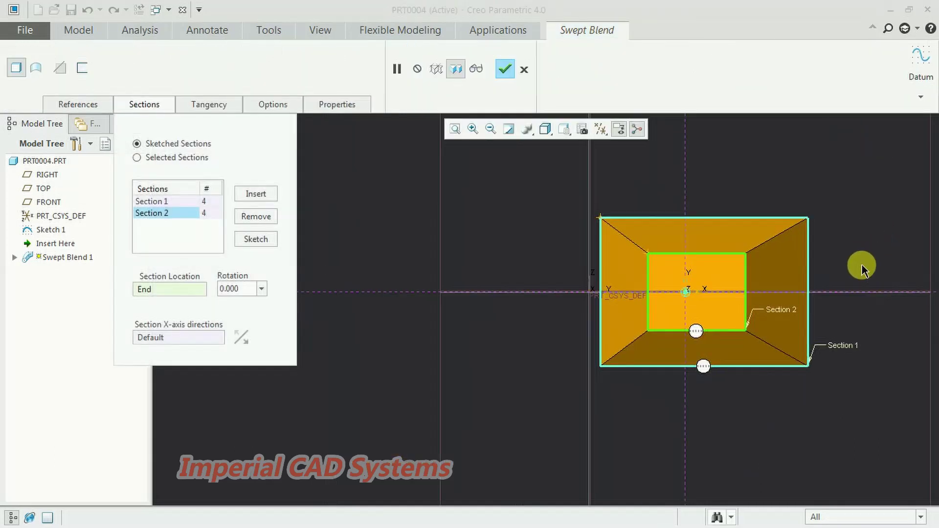
# - Check the blend between the two sections from several angles and complete the solid swept blend feature
pyautogui.moveTo(802, 264); pyautogui.dragTo(886, 288, button='middle')
pyautogui.scroll(-3, 886, 289)
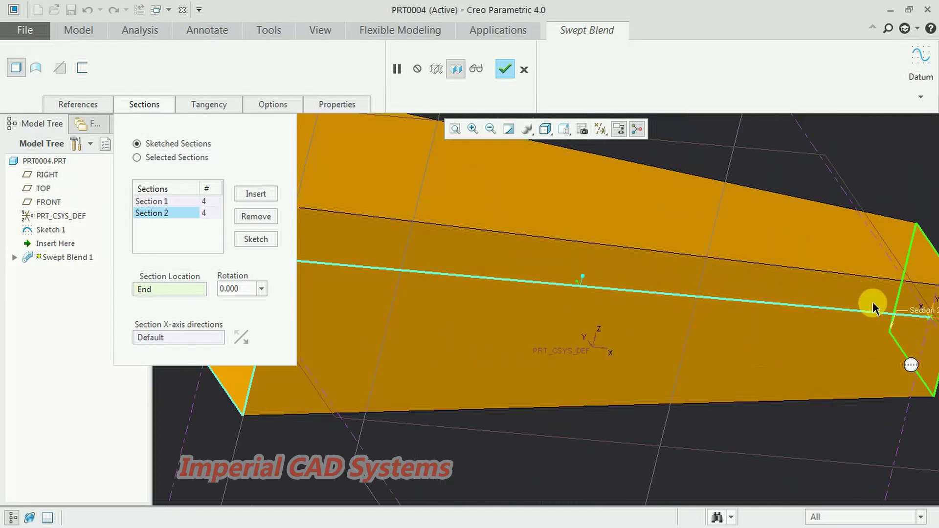
pyautogui.scroll(3, 874, 306)
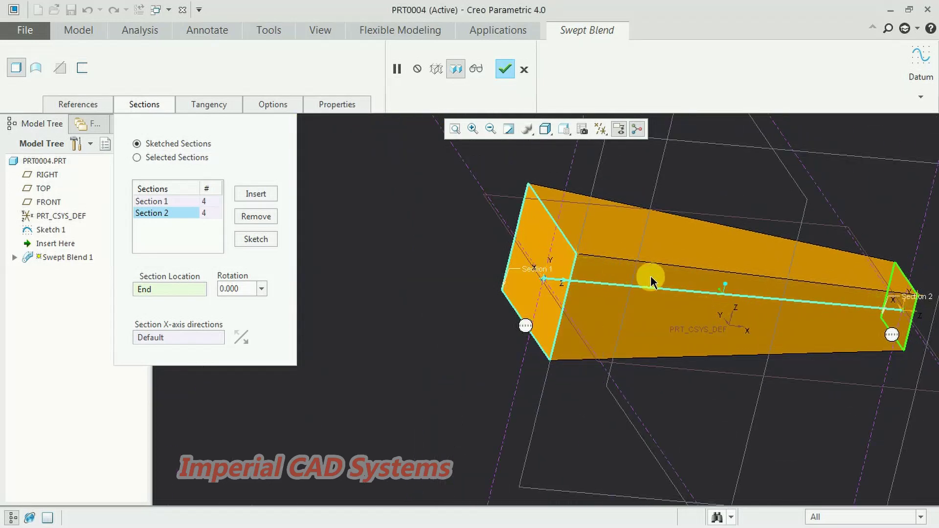
pyautogui.moveTo(761, 314); pyautogui.dragTo(725, 313, button='middle')
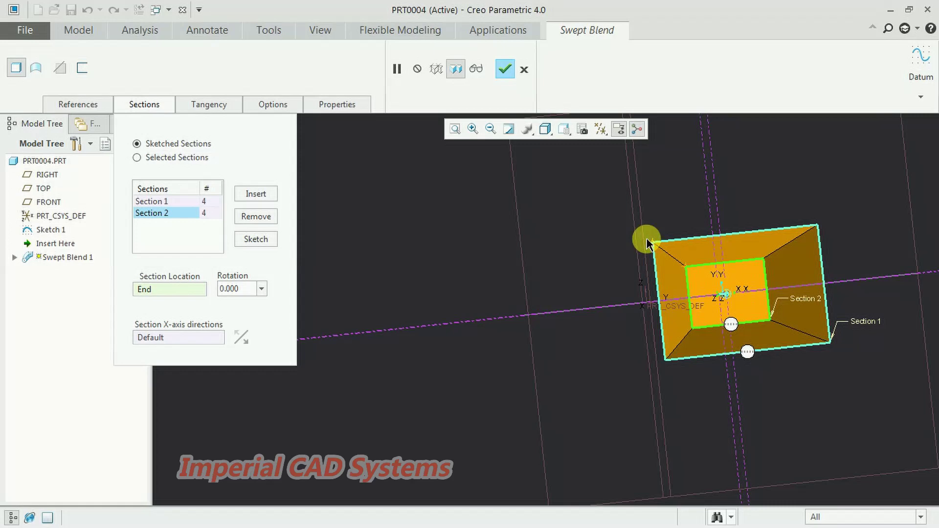
pyautogui.moveTo(660, 263); pyautogui.dragTo(755, 295, button='middle')
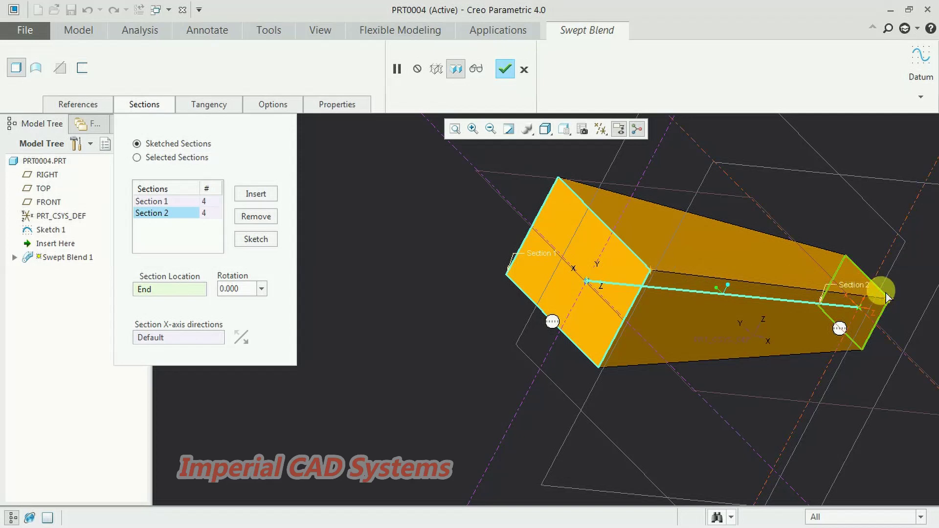
pyautogui.moveTo(857, 310); pyautogui.dragTo(782, 300, button='middle')
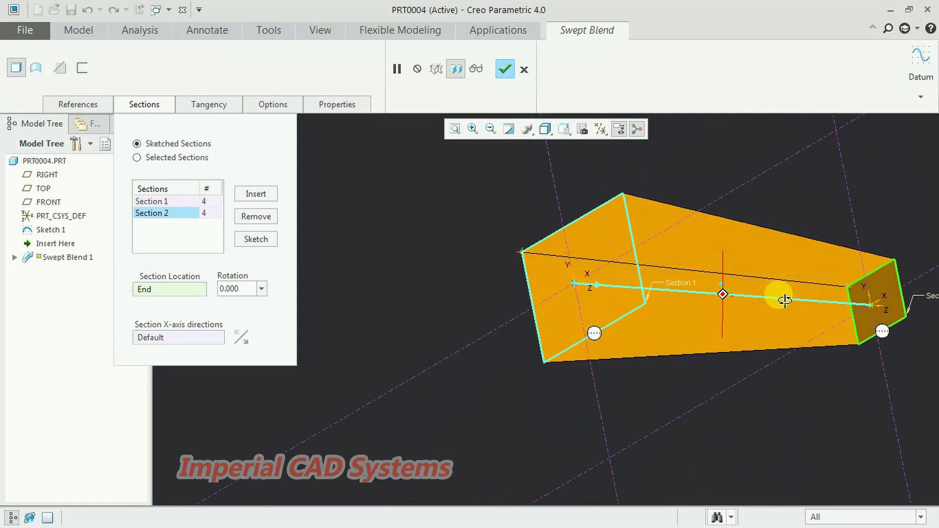
pyautogui.click(505, 71)
pyautogui.hotkey('ctrl', 'd')
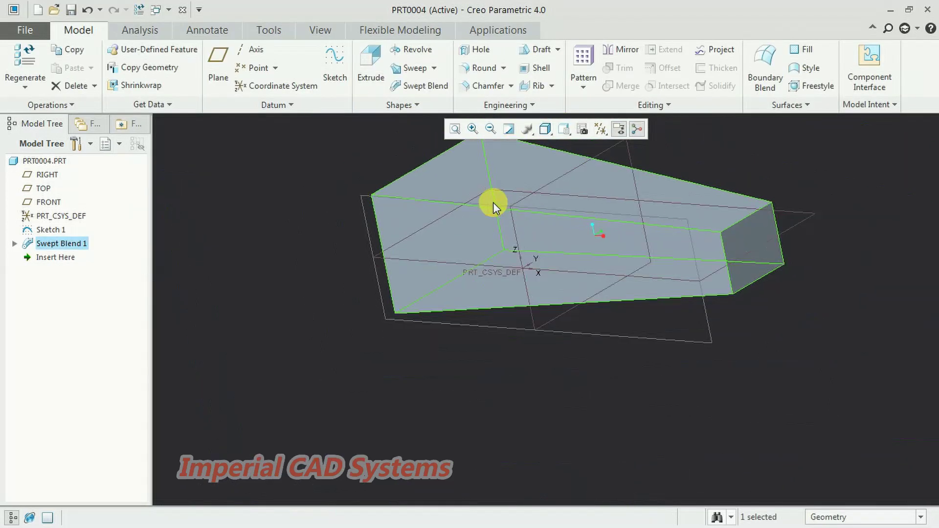
pyautogui.click(771, 181)
pyautogui.moveTo(771, 180)
pyautogui.mouseDown(button='middle')
pyautogui.moveTo(772, 236)
pyautogui.moveTo(722, 215)
pyautogui.moveTo(690, 245)
pyautogui.moveTo(630, 256)
pyautogui.moveTo(691, 239)
pyautogui.moveTo(635, 242)
pyautogui.moveTo(799, 207)
pyautogui.moveTo(748, 220)
pyautogui.moveTo(860, 220)
pyautogui.moveTo(731, 212)
pyautogui.mouseUp(button='middle')
pyautogui.moveTo(796, 189); pyautogui.dragTo(756, 230, button='middle')
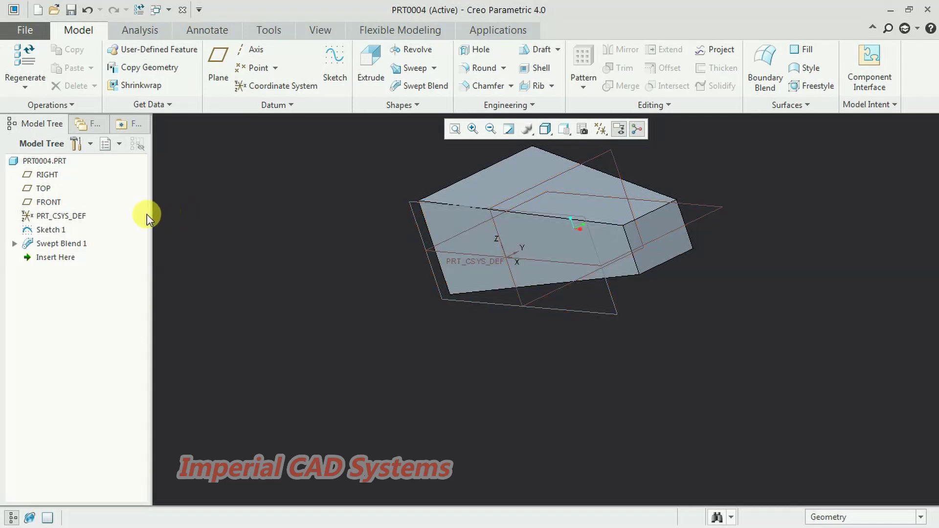
# - Redefine Swept Blend 1 as a thin feature with a wall thickness of 5
pyautogui.click(78, 244)
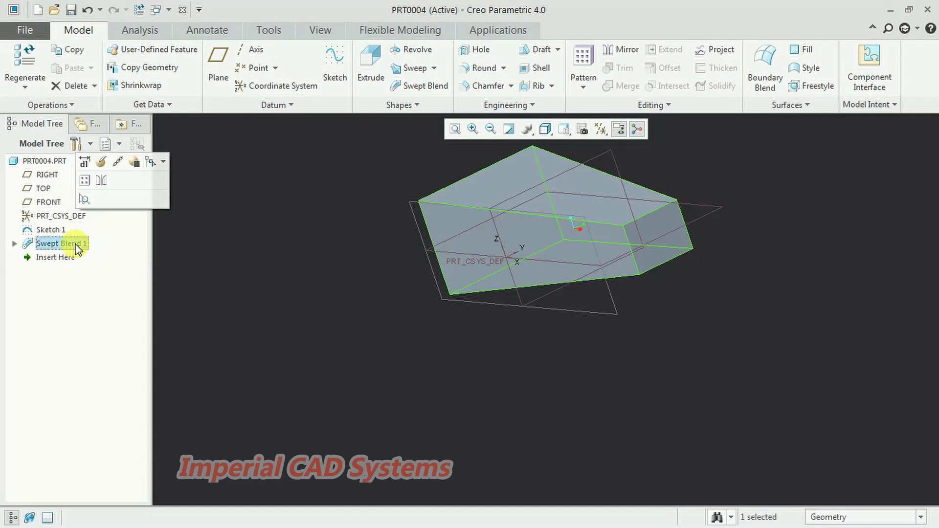
pyautogui.click(99, 165)
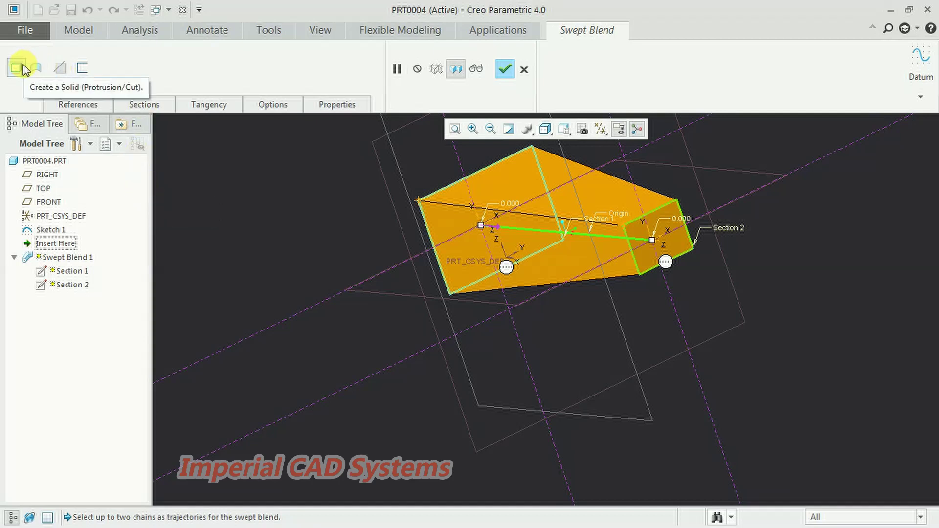
pyautogui.click(82, 72)
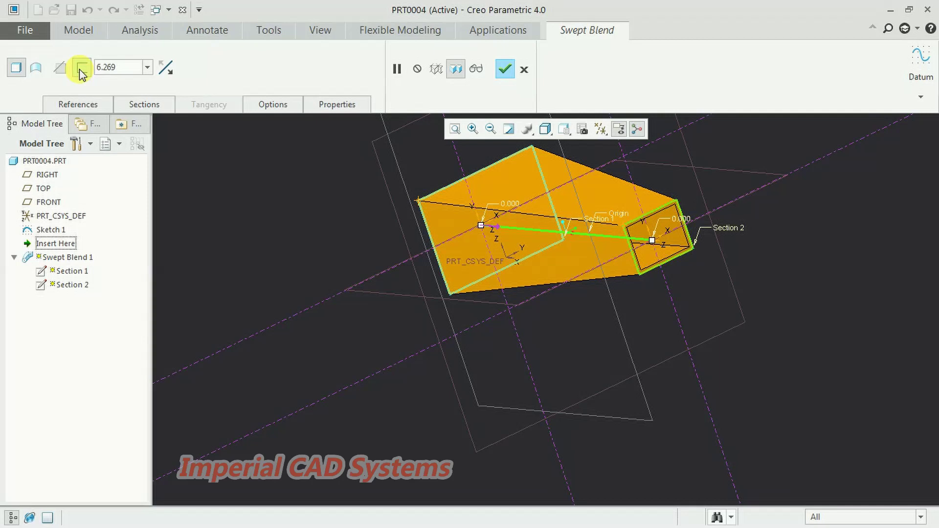
pyautogui.click(118, 69)
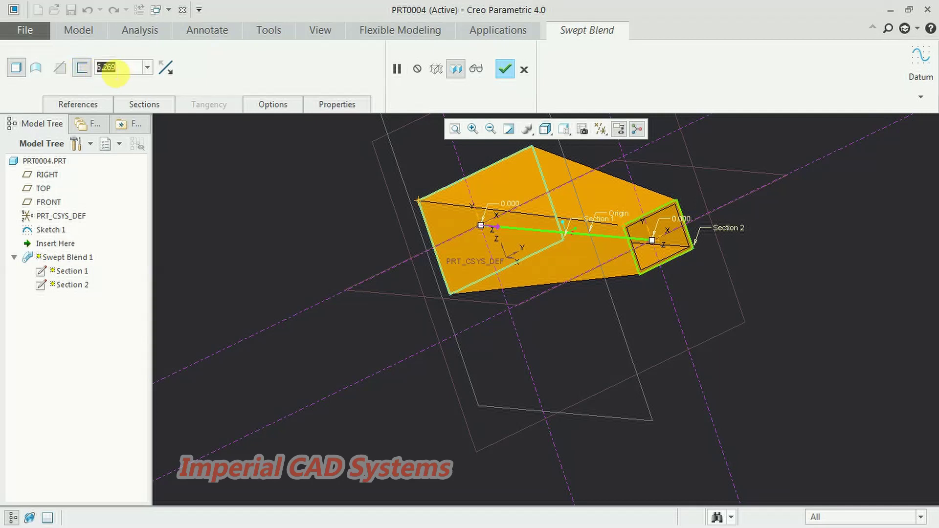
pyautogui.write('5')
pyautogui.press('Return')
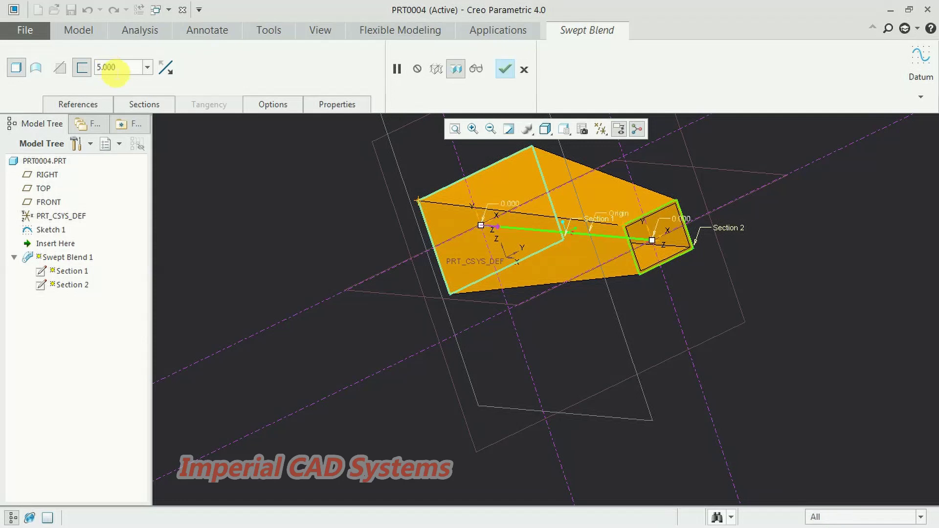
# - Switch the thin wall's material side so the thickness lies on both sides of the section outlines, and accept the redefined feature
pyautogui.scroll(-5, 689, 215)
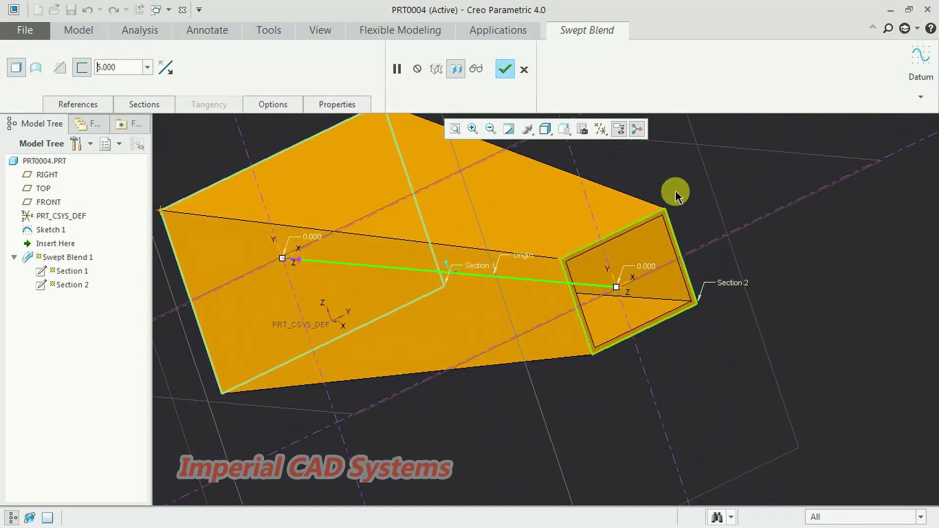
pyautogui.click(166, 68)
pyautogui.click(167, 69)
pyautogui.click(167, 69)
pyautogui.click(168, 69)
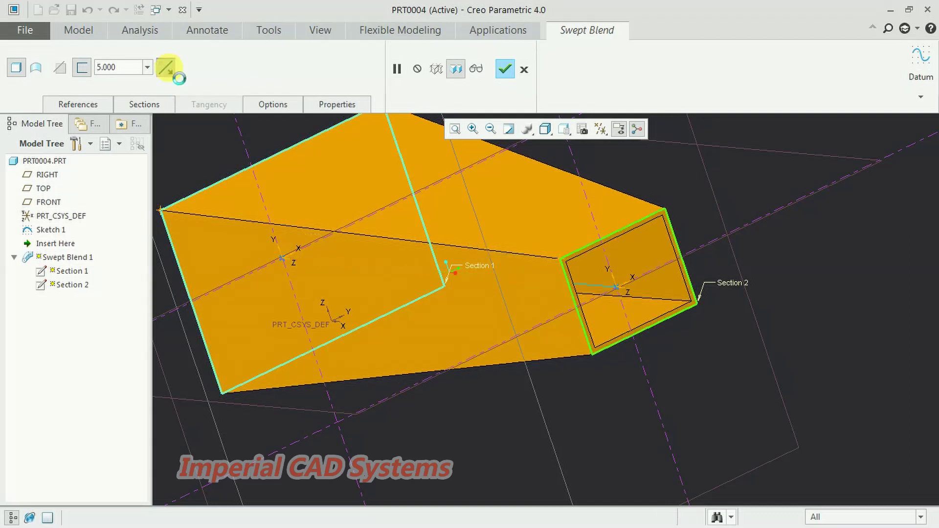
pyautogui.click(168, 69)
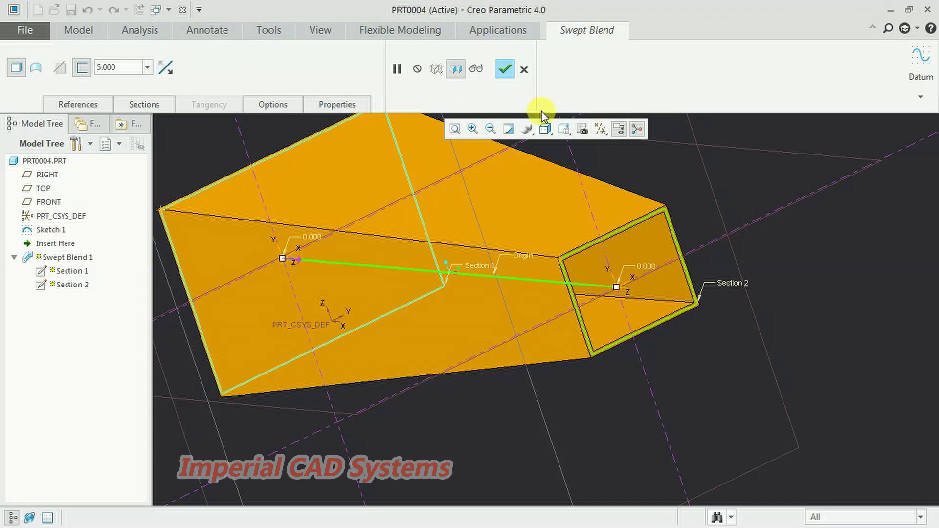
pyautogui.click(504, 69)
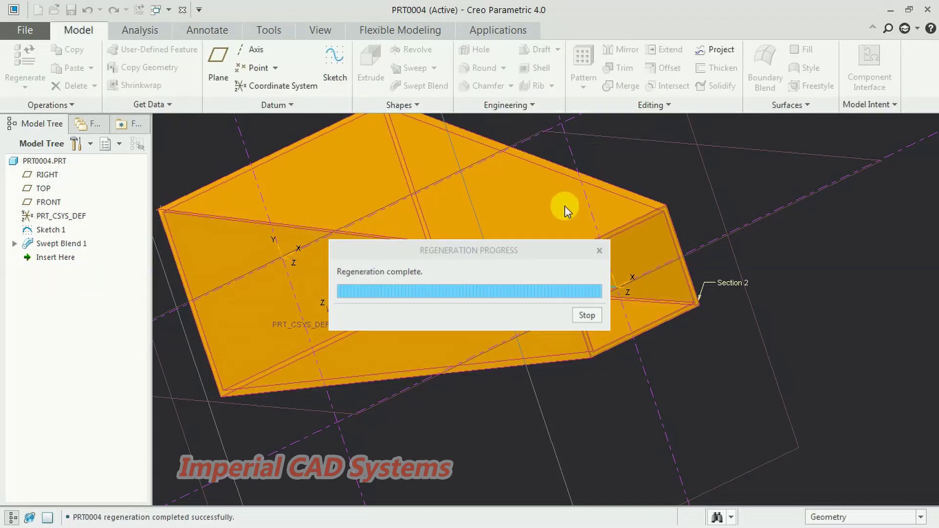
# - Apply the red appearance from My Appearances to the four inner faces of the hollow swept blend
pyautogui.moveTo(577, 238); pyautogui.dragTo(517, 139, button='middle')
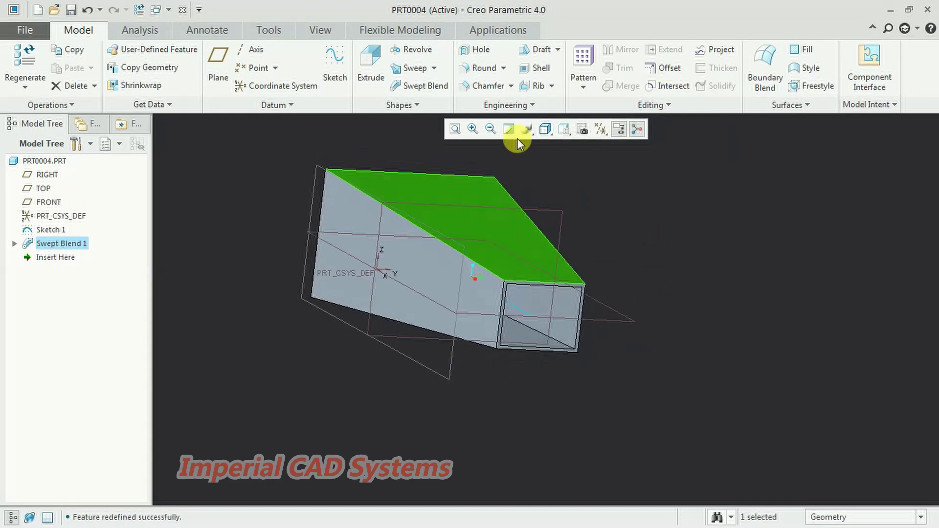
pyautogui.click(319, 31)
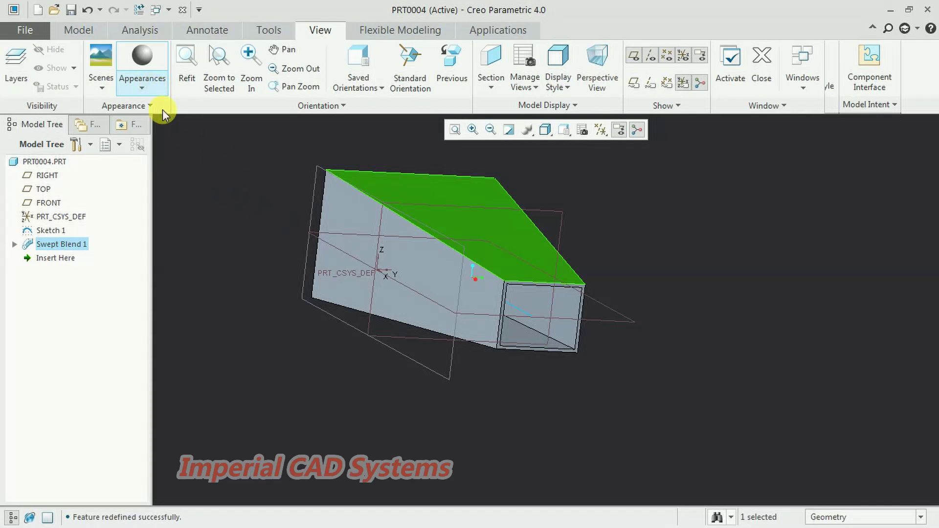
pyautogui.click(144, 87)
pyautogui.click(142, 81)
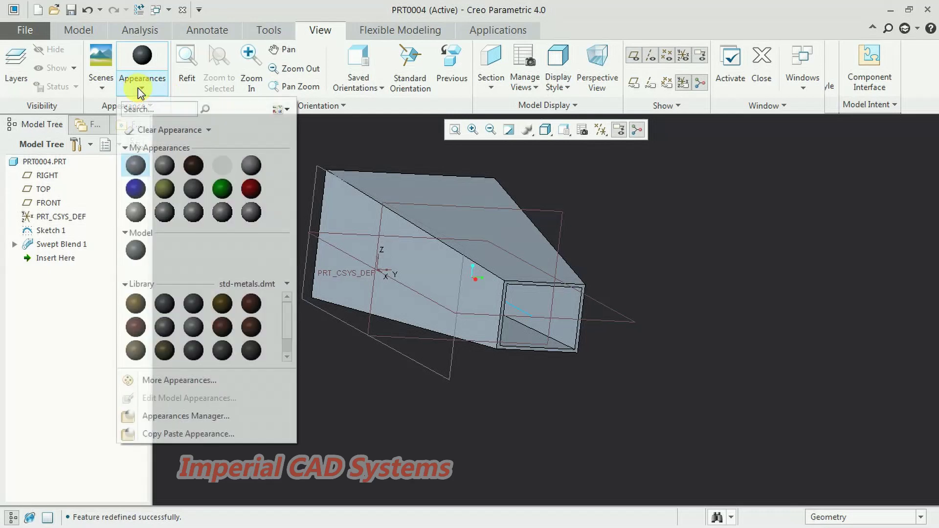
pyautogui.click(250, 189)
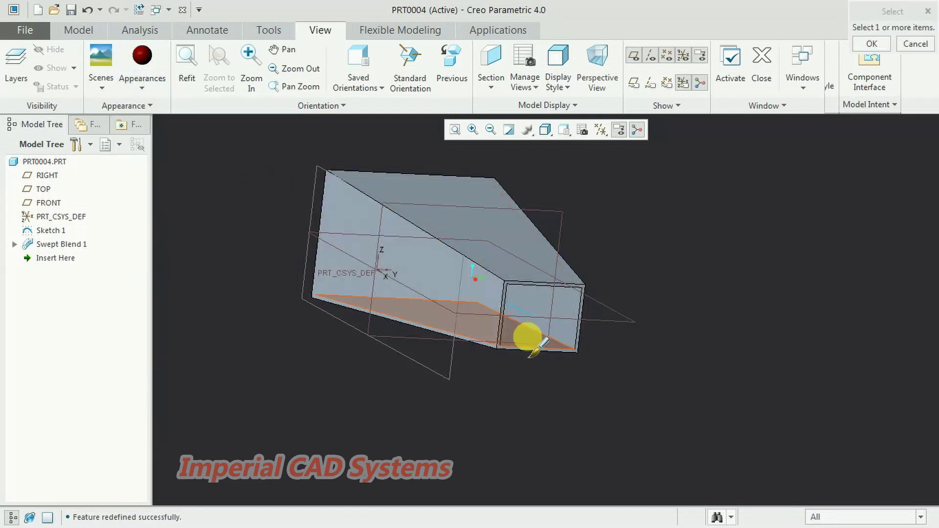
pyautogui.click(528, 334)
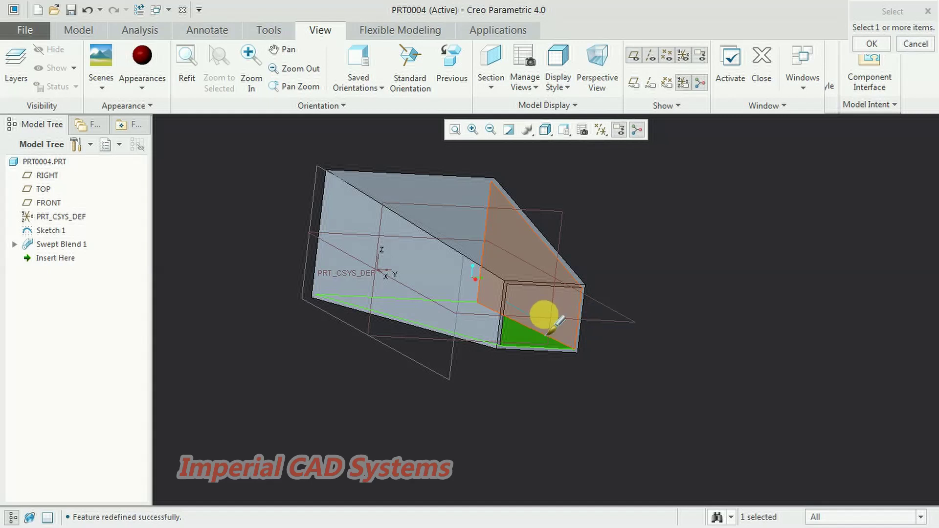
pyautogui.click(544, 308)
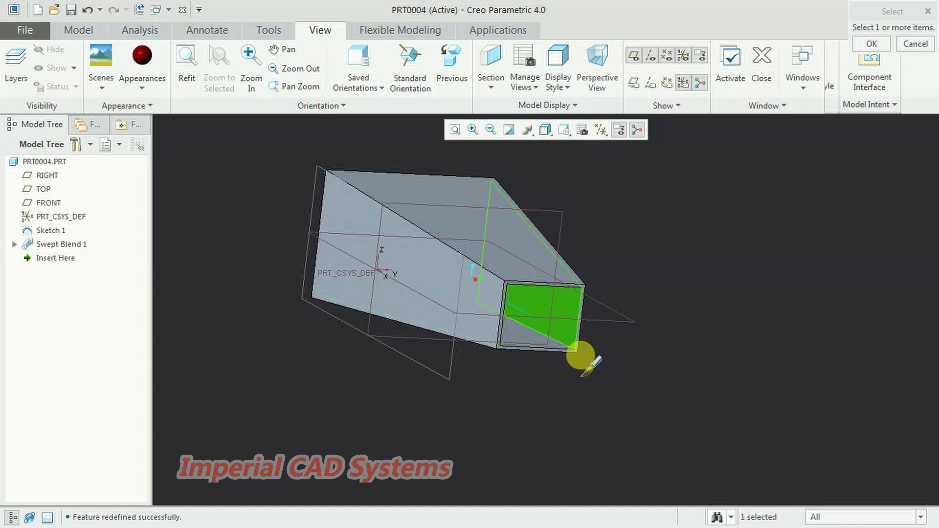
pyautogui.keyDown('ctrl'); pyautogui.click(572, 343); pyautogui.keyUp('ctrl')
pyautogui.moveTo(582, 345); pyautogui.dragTo(397, 239, button='middle')
pyautogui.click(434, 209)
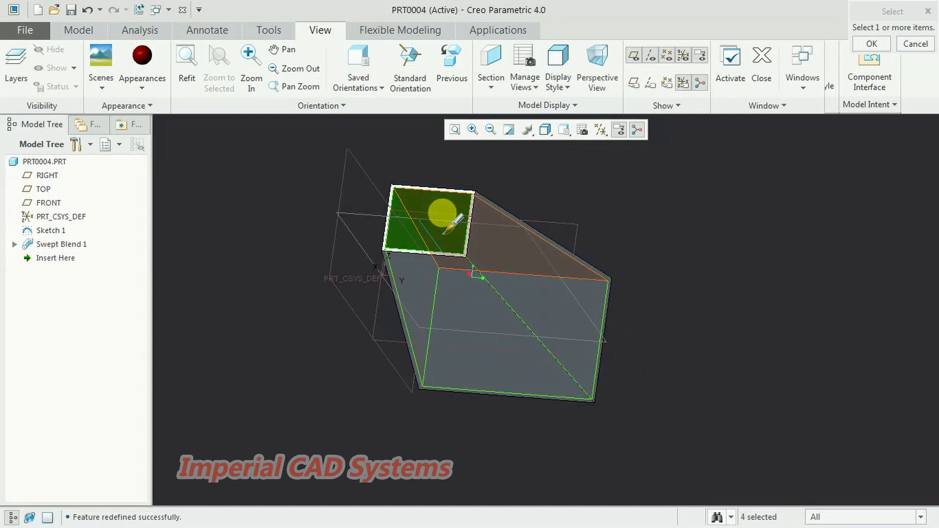
pyautogui.middleClick(566, 206)
pyautogui.moveTo(505, 204); pyautogui.dragTo(654, 254, button='middle')
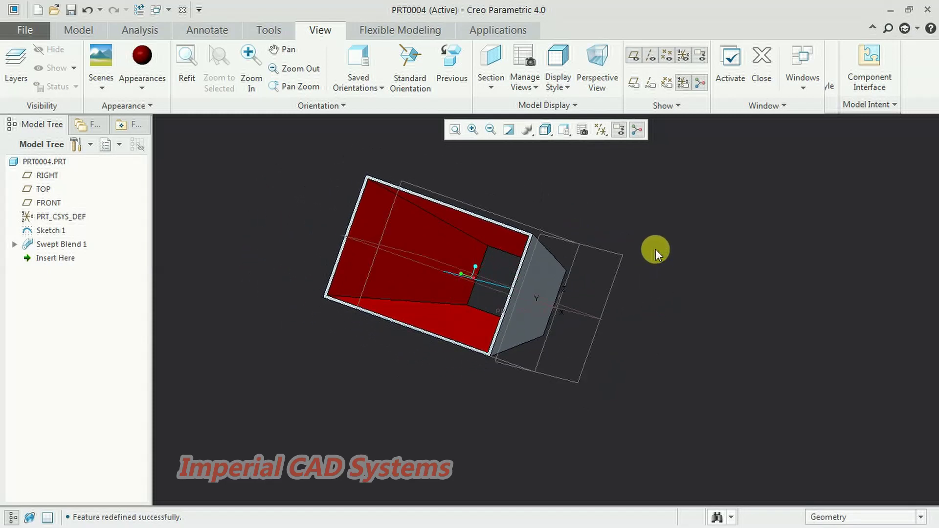